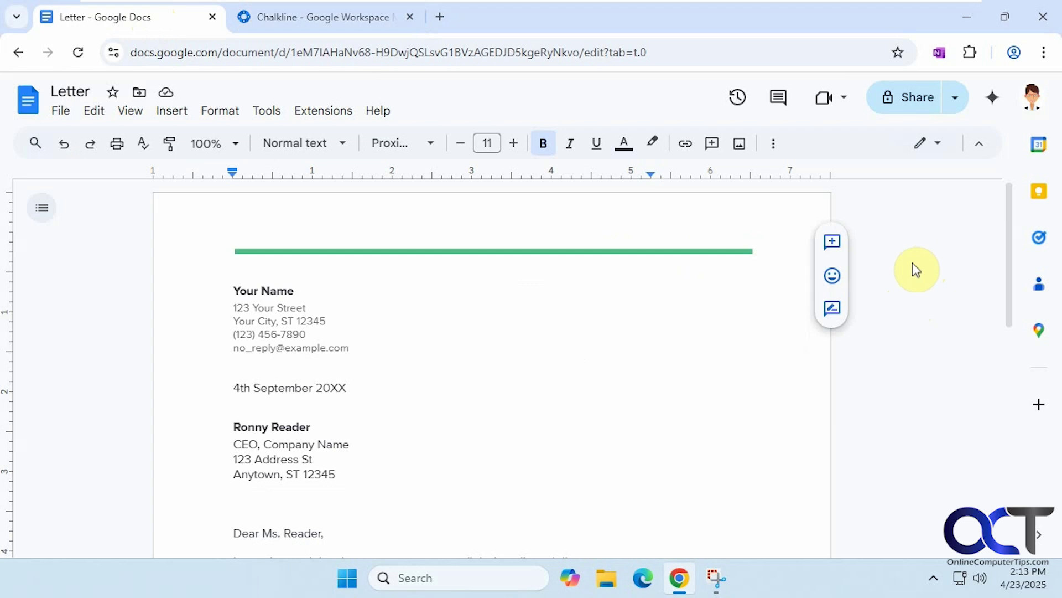
Review Page setup's paper sizes, close it unchanged, and go to the Chalkline Marketplace listing
{"action": "left_click", "coordinate": [60, 112]}
{"action": "scroll", "coordinate": [130, 280], "scroll_direction": "down", "scroll_amount": 2}
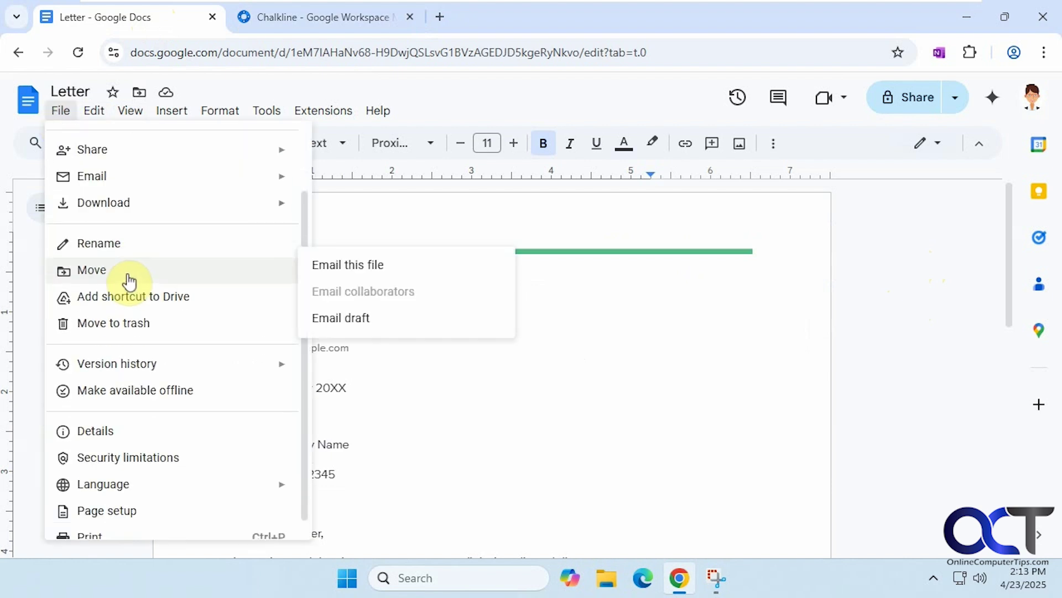
{"action": "left_click", "coordinate": [141, 497]}
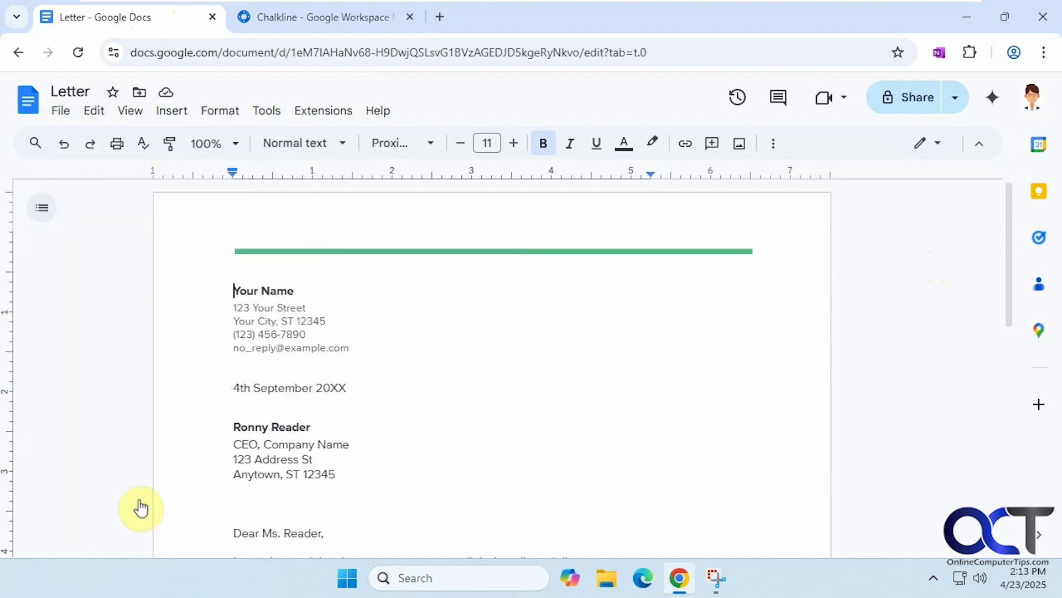
{"action": "left_click", "coordinate": [577, 387]}
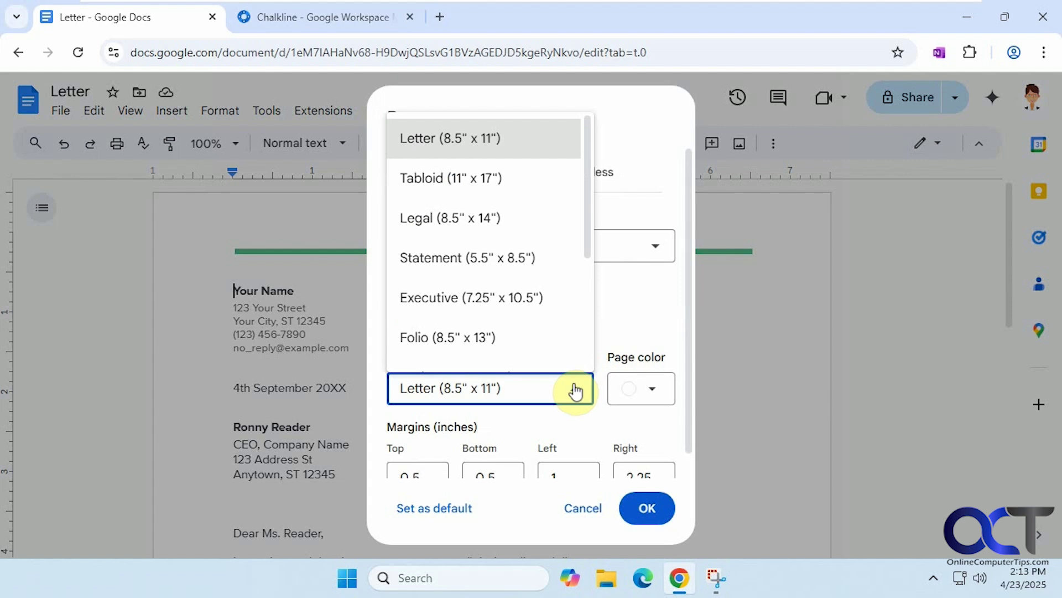
{"action": "mouse_move", "coordinate": [590, 226]}
{"action": "left_mouse_down"}
{"action": "mouse_move", "coordinate": [587, 351]}
{"action": "mouse_move", "coordinate": [602, 203]}
{"action": "left_mouse_up"}
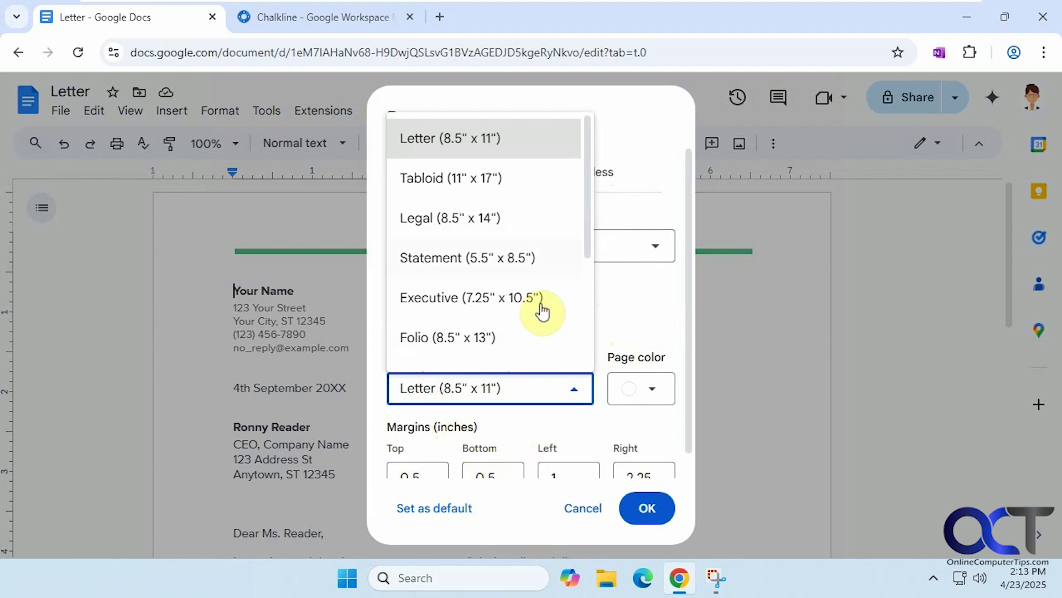
{"action": "left_click", "coordinate": [581, 510]}
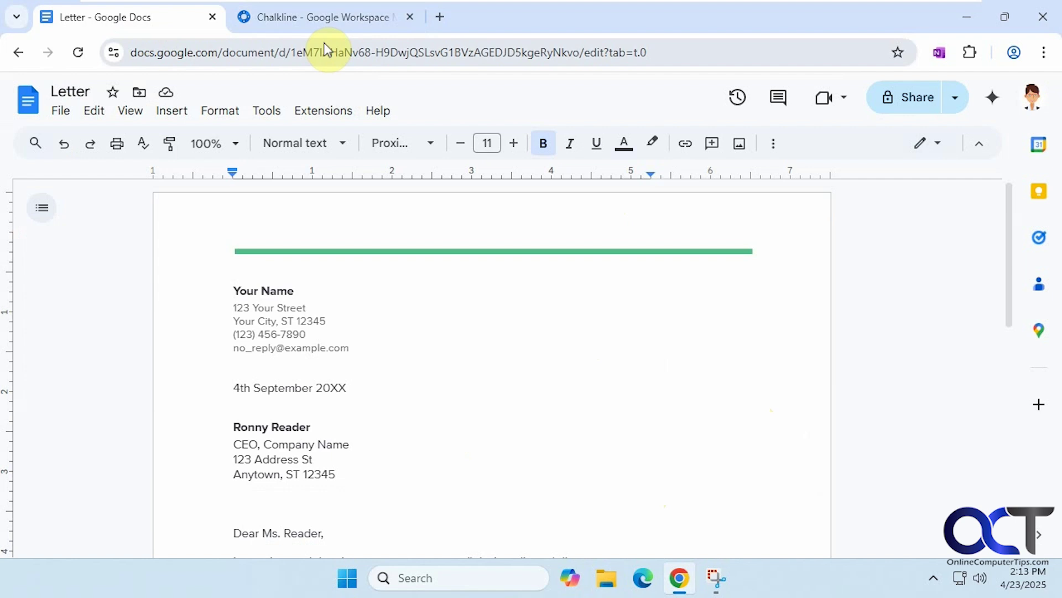
{"action": "left_click", "coordinate": [326, 18]}
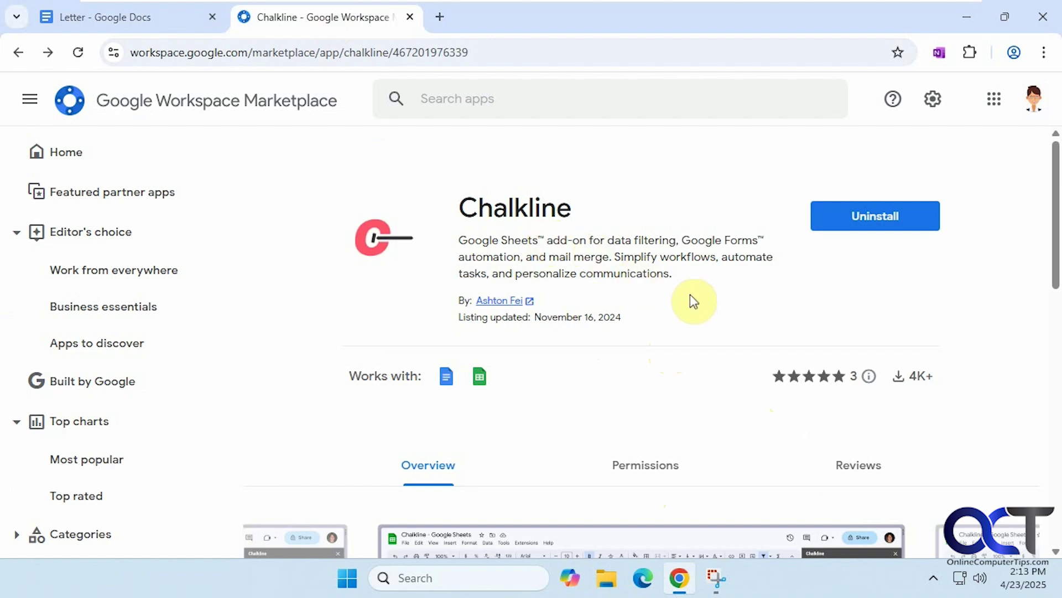
{"action": "scroll", "coordinate": [710, 355], "scroll_direction": "down", "scroll_amount": 2}
{"action": "scroll", "coordinate": [705, 355], "scroll_direction": "down", "scroll_amount": 2}
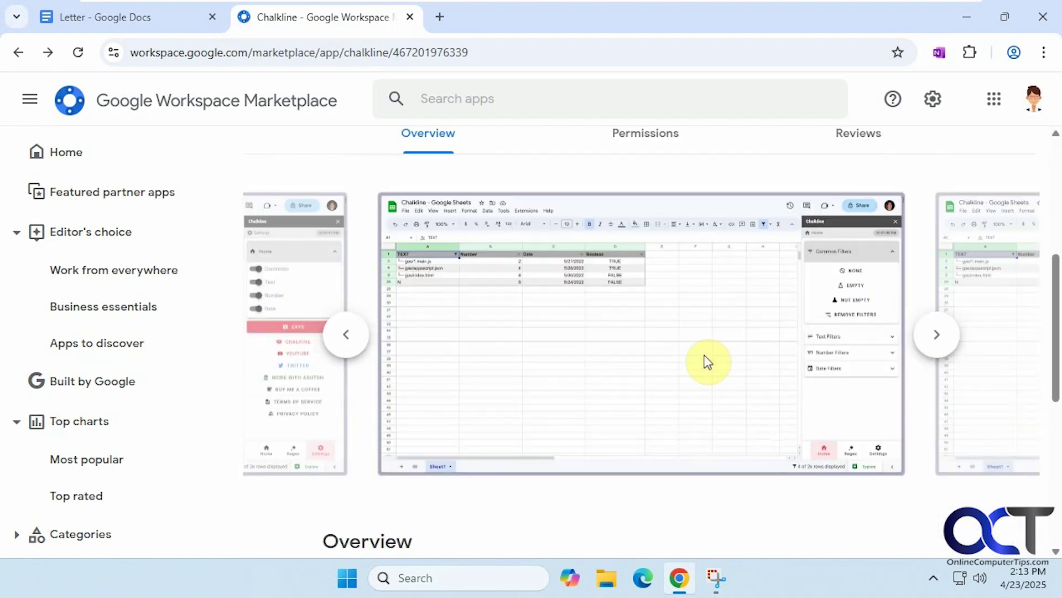
{"action": "scroll", "coordinate": [705, 360], "scroll_direction": "down", "scroll_amount": 2}
{"action": "scroll", "coordinate": [705, 360], "scroll_direction": "down", "scroll_amount": 2}
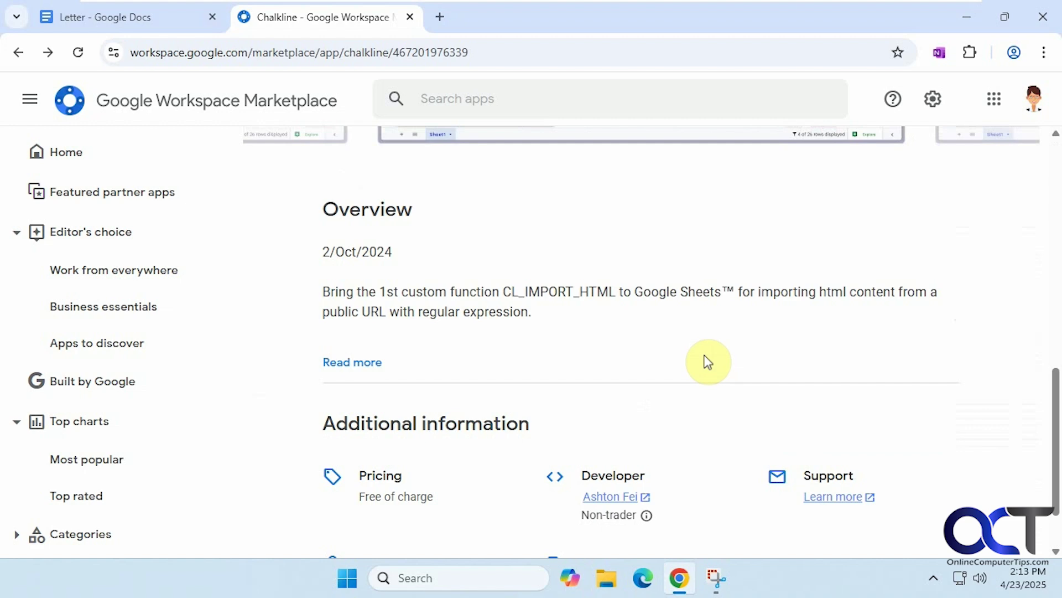
{"action": "scroll", "coordinate": [705, 361], "scroll_direction": "down", "scroll_amount": 1}
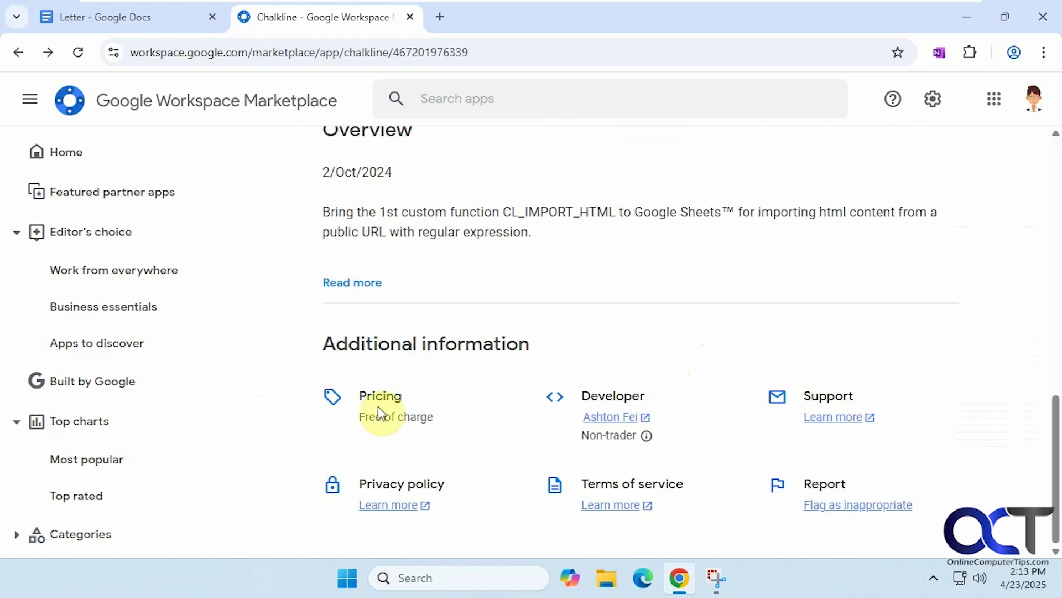
{"action": "scroll", "coordinate": [642, 391], "scroll_direction": "up", "scroll_amount": 1}
{"action": "scroll", "coordinate": [641, 391], "scroll_direction": "up", "scroll_amount": 5}
{"action": "scroll", "coordinate": [638, 387], "scroll_direction": "up", "scroll_amount": 2}
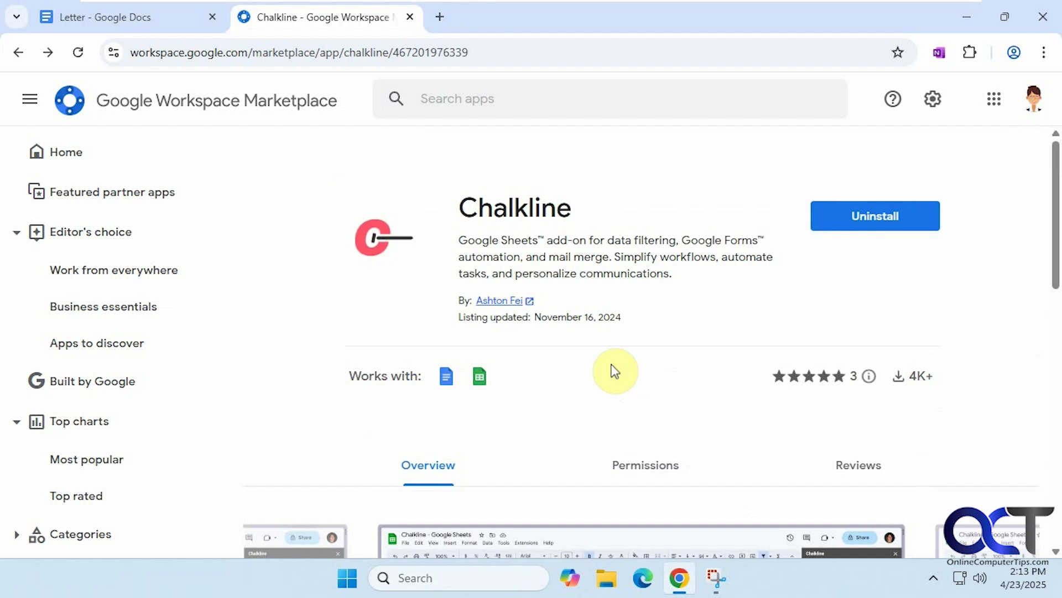
{"action": "left_click", "coordinate": [715, 577]}
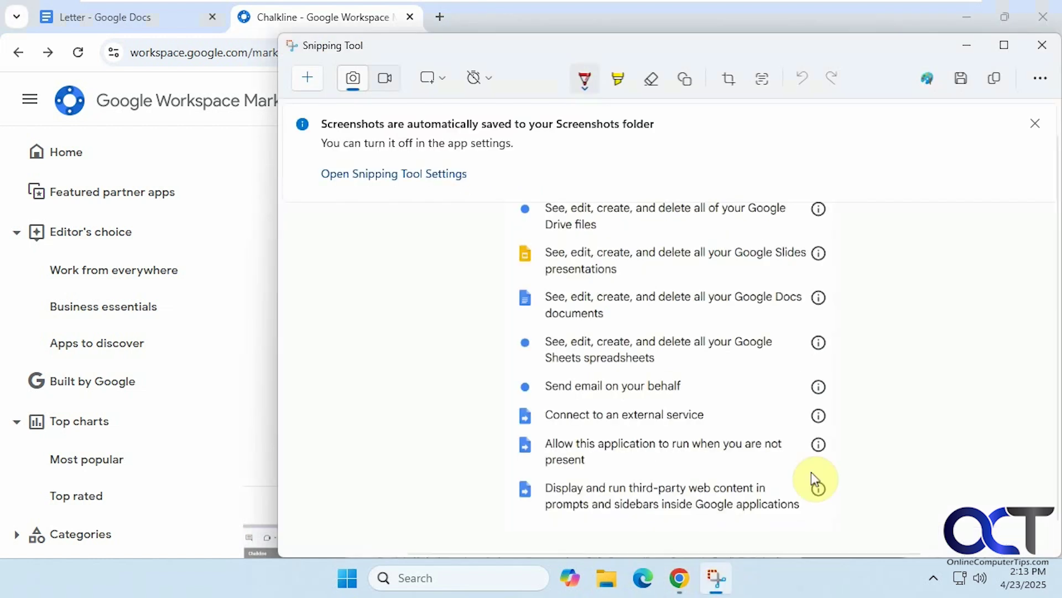
{"action": "scroll", "coordinate": [955, 384], "scroll_direction": "up", "scroll_amount": 1}
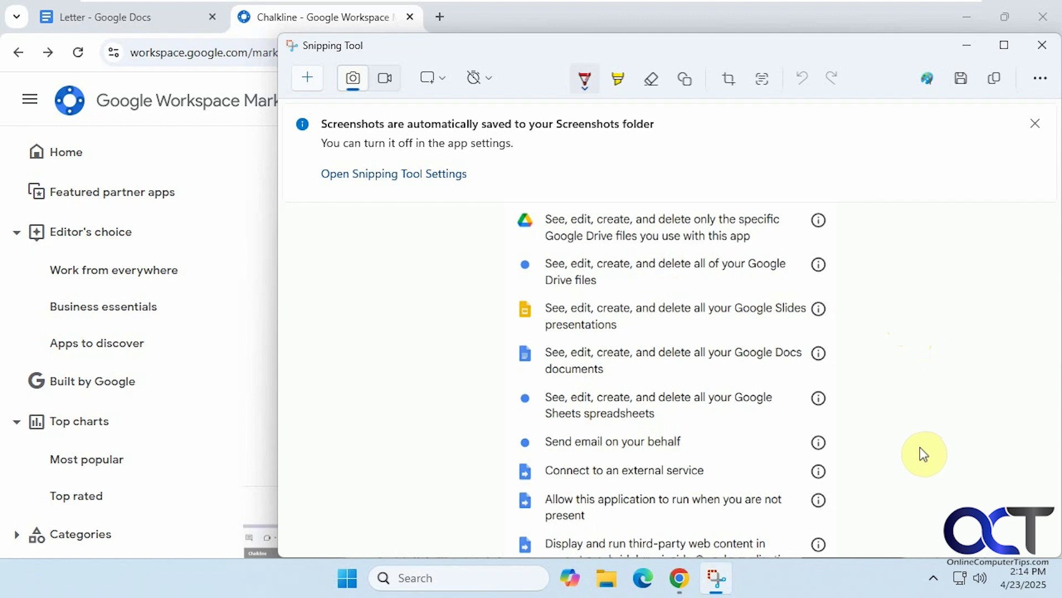
{"action": "scroll", "coordinate": [940, 446], "scroll_direction": "up", "scroll_amount": 1}
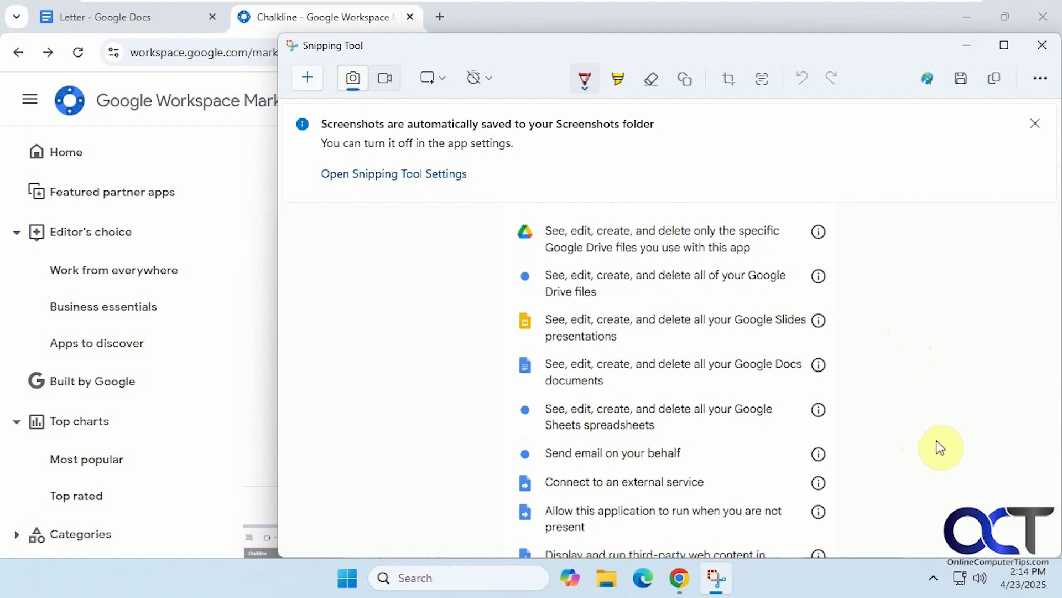
{"action": "scroll", "coordinate": [939, 446], "scroll_direction": "down", "scroll_amount": 3}
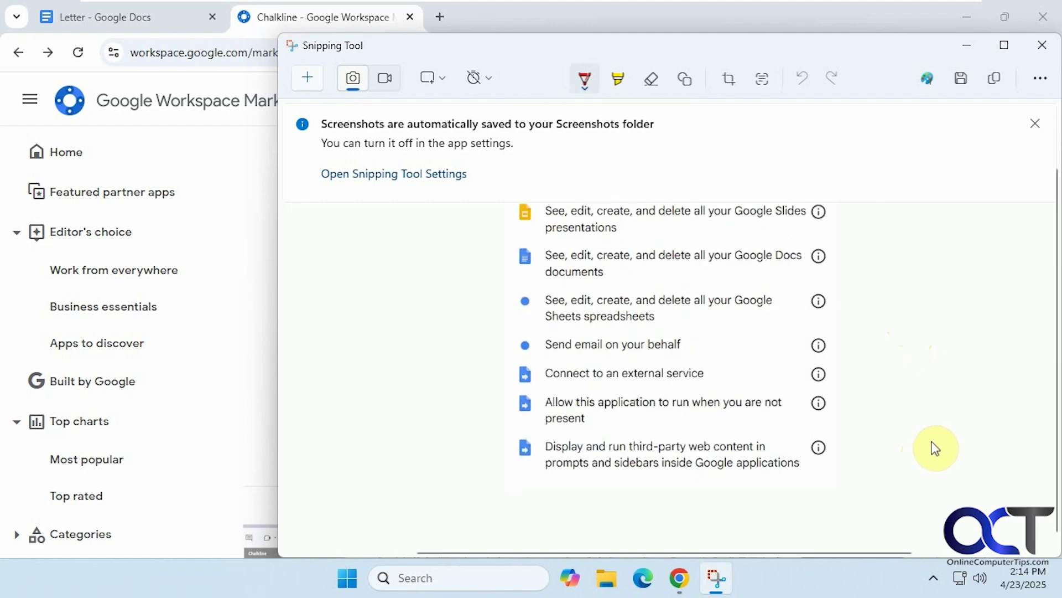
{"action": "scroll", "coordinate": [933, 446], "scroll_direction": "up", "scroll_amount": 3}
{"action": "left_click", "coordinate": [966, 47]}
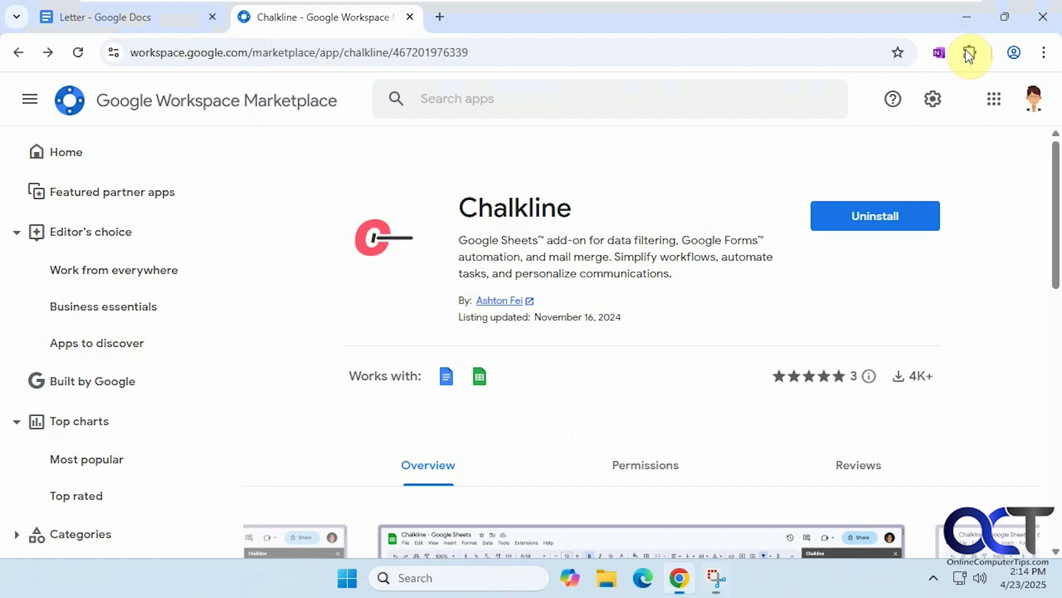
Back in the Letter, choose Custom page size from the Chalkline add-on menu
{"action": "left_click", "coordinate": [161, 21]}
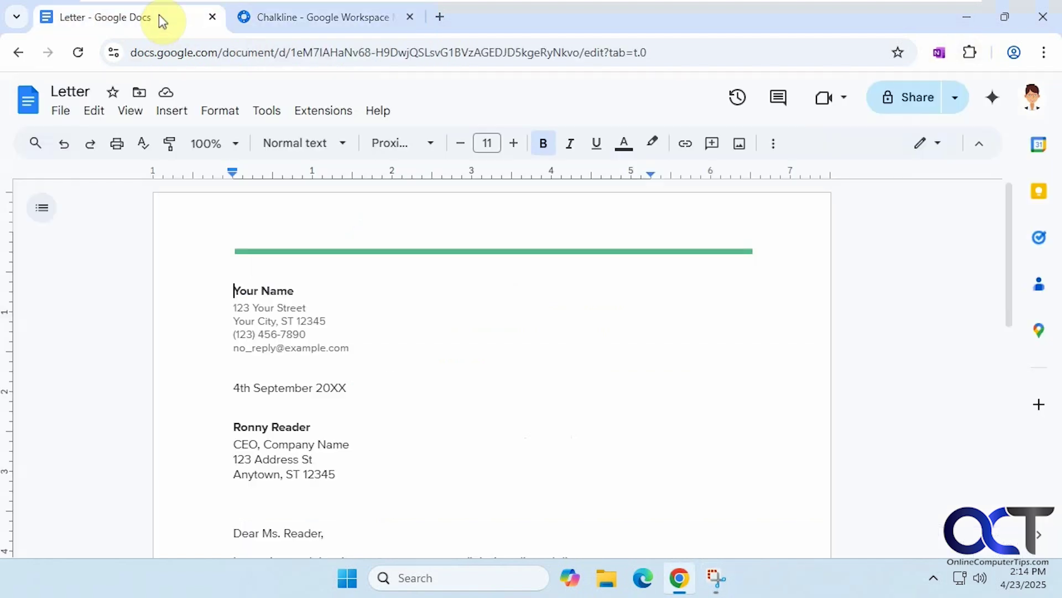
{"action": "left_click", "coordinate": [336, 115]}
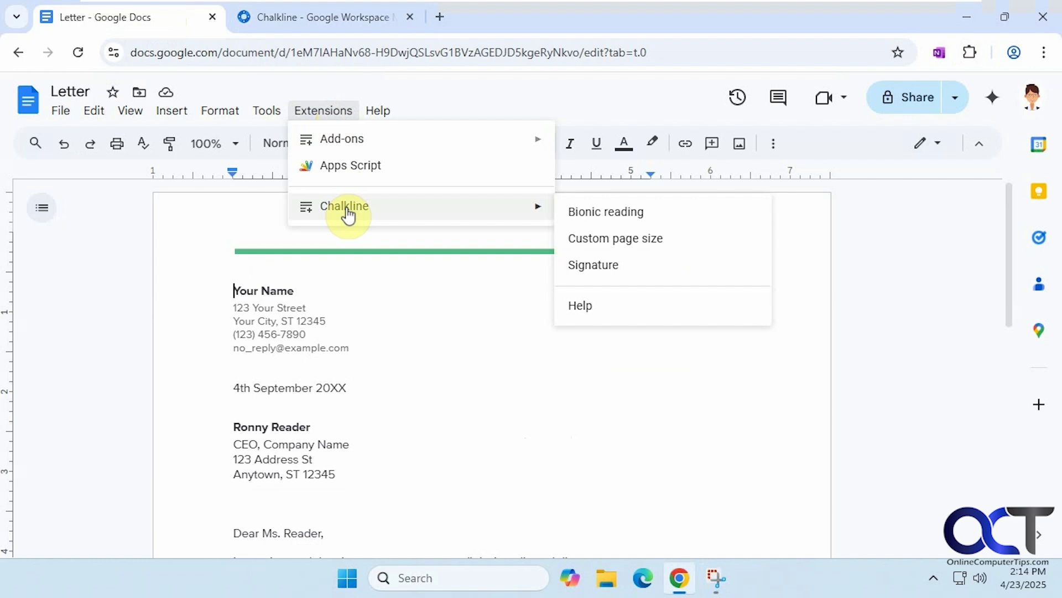
{"action": "mouse_move", "coordinate": [345, 205]}
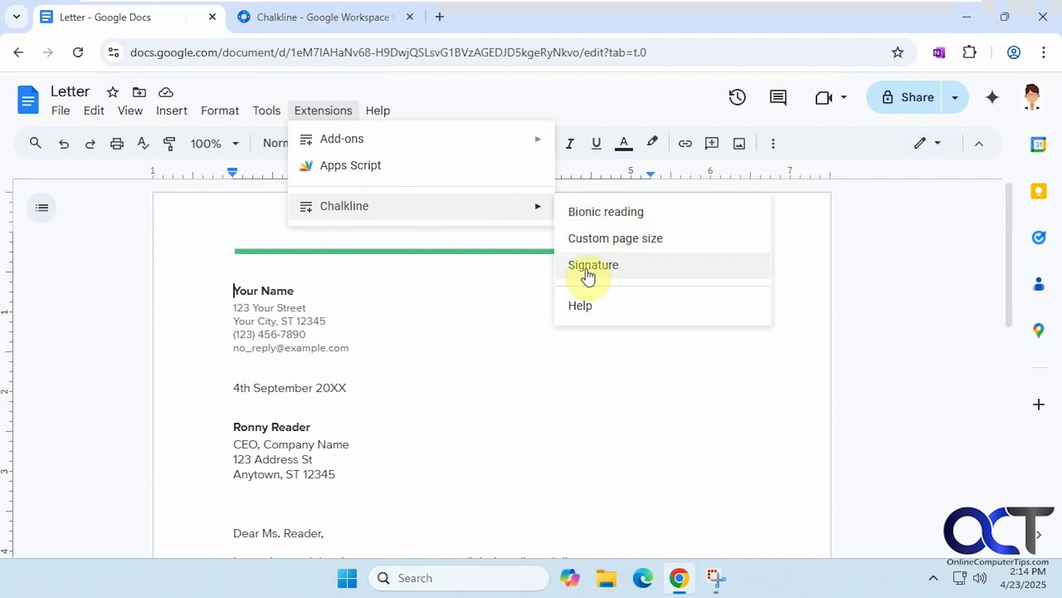
{"action": "left_click", "coordinate": [616, 242]}
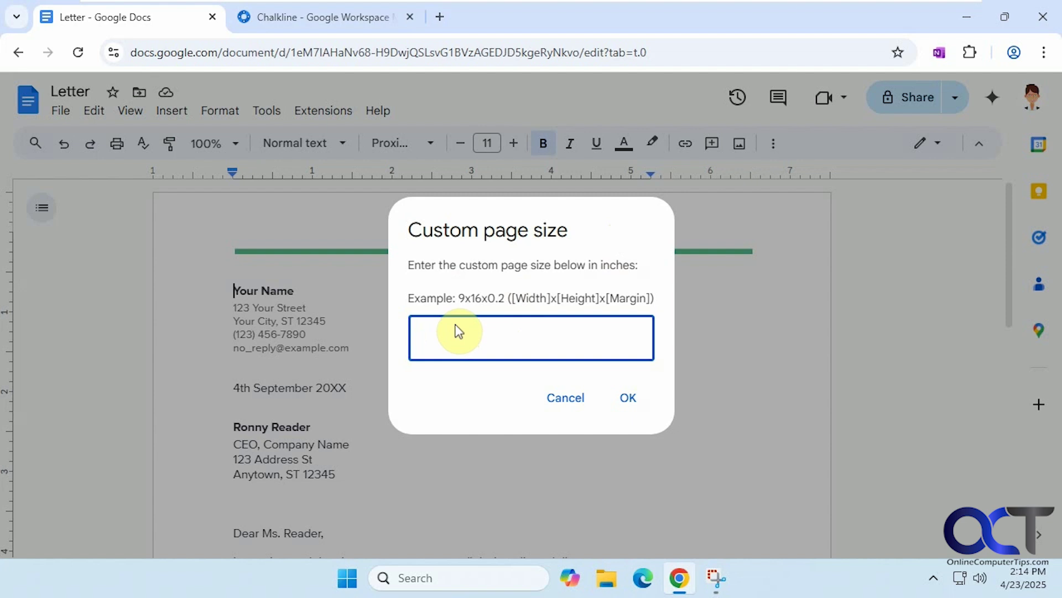
{"action": "type", "text": "10x10x."}
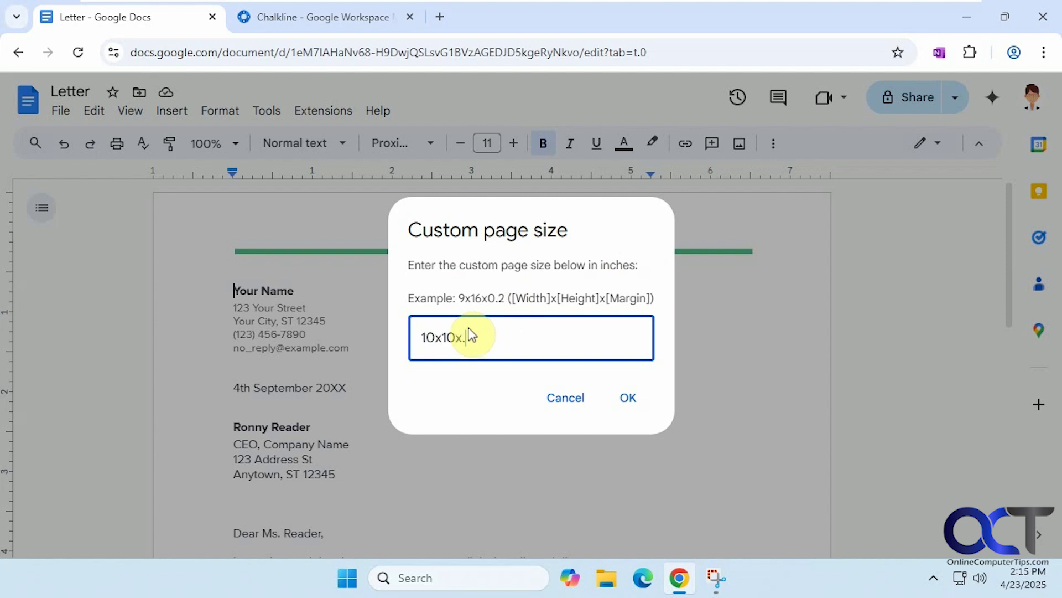
{"action": "type", "text": "5"}
Correct the mistyped digit and apply the 10x10x0.5 inch custom page size
{"action": "key", "text": "BackSpace"}
{"action": "type", "text": "0"}
{"action": "left_click", "coordinate": [628, 397]}
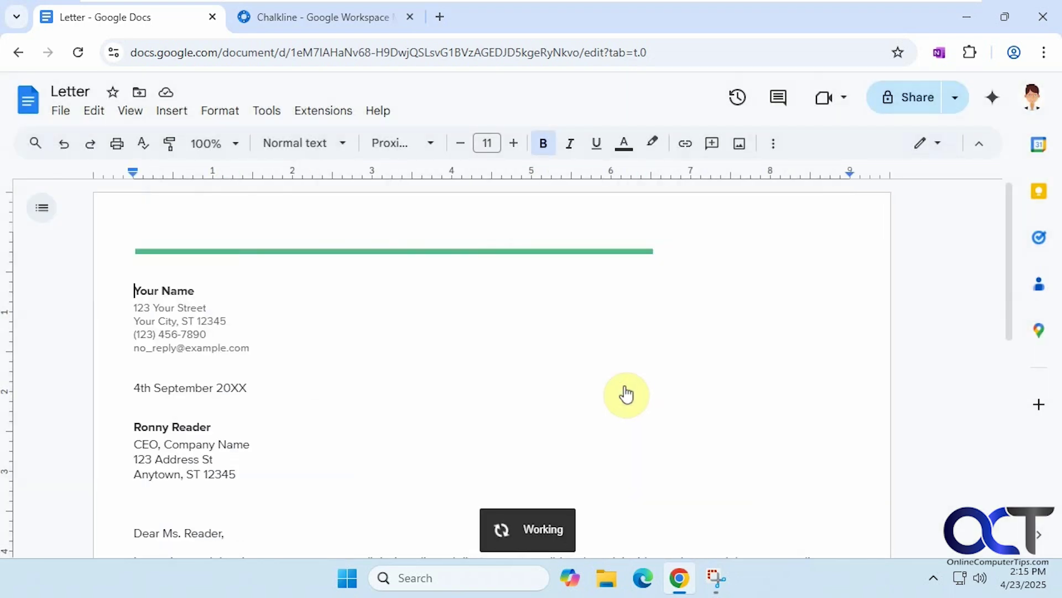
{"action": "scroll", "coordinate": [627, 395], "scroll_direction": "down", "scroll_amount": 3}
{"action": "scroll", "coordinate": [627, 395], "scroll_direction": "up", "scroll_amount": 2}
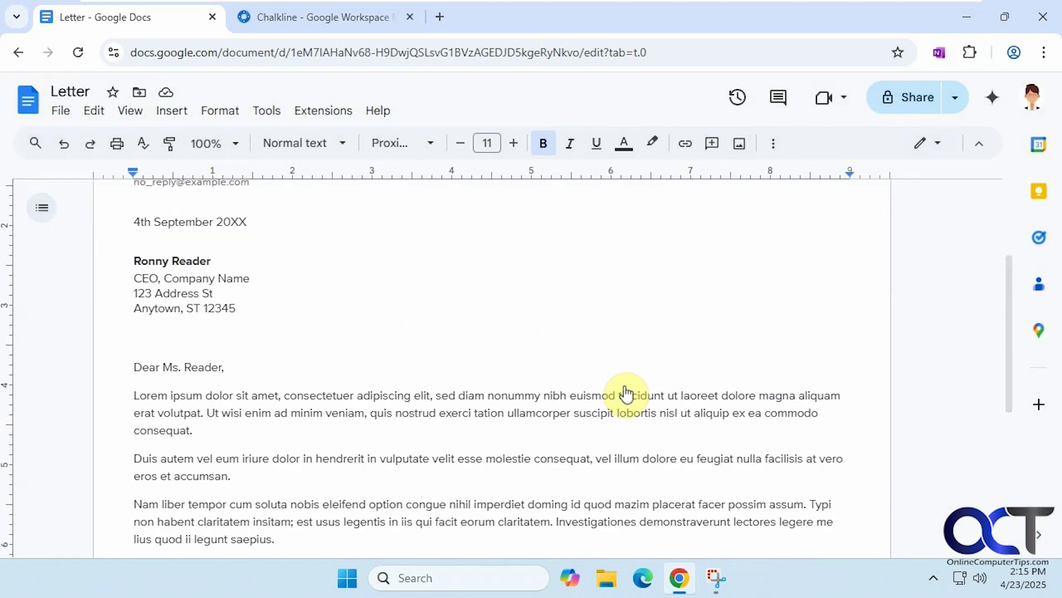
Zoom the document to 50% and undo the custom page size change
{"action": "left_click", "coordinate": [224, 146]}
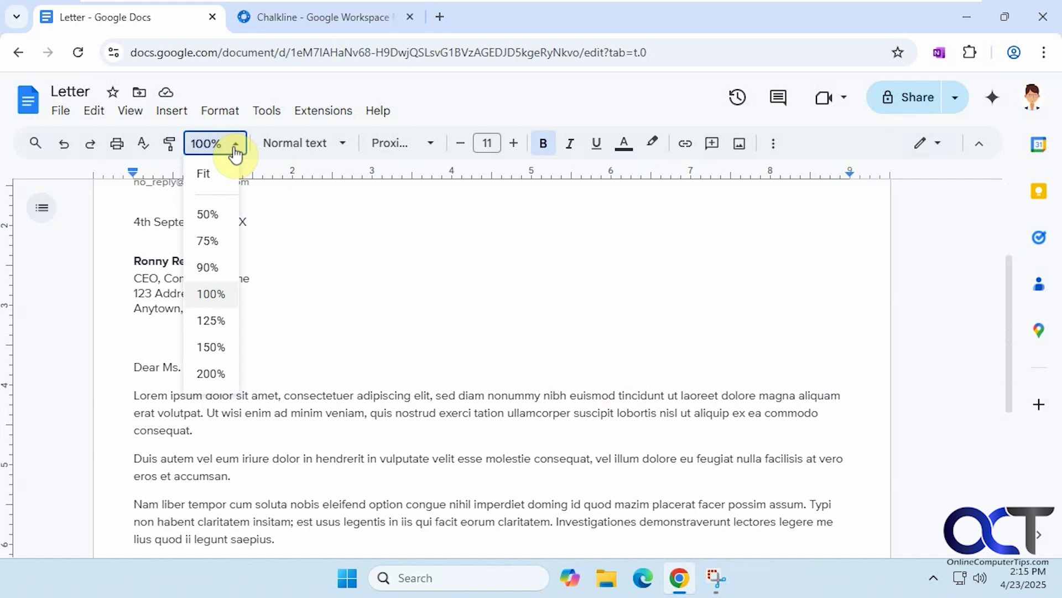
{"action": "left_click", "coordinate": [210, 215]}
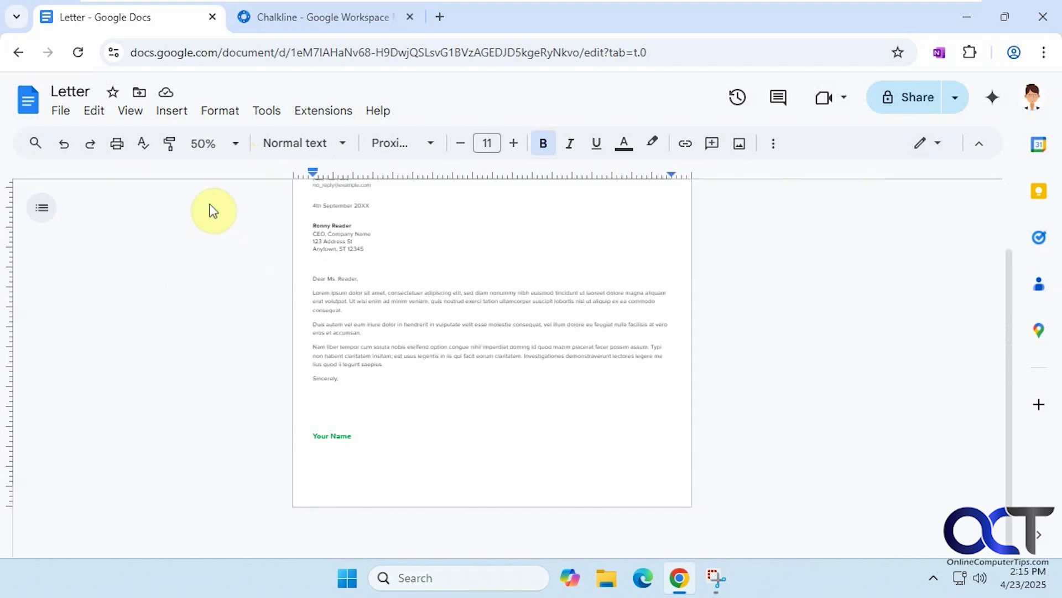
{"action": "scroll", "coordinate": [842, 407], "scroll_direction": "up", "scroll_amount": 1}
{"action": "scroll", "coordinate": [834, 408], "scroll_direction": "down", "scroll_amount": 2}
{"action": "scroll", "coordinate": [832, 409], "scroll_direction": "up", "scroll_amount": 2}
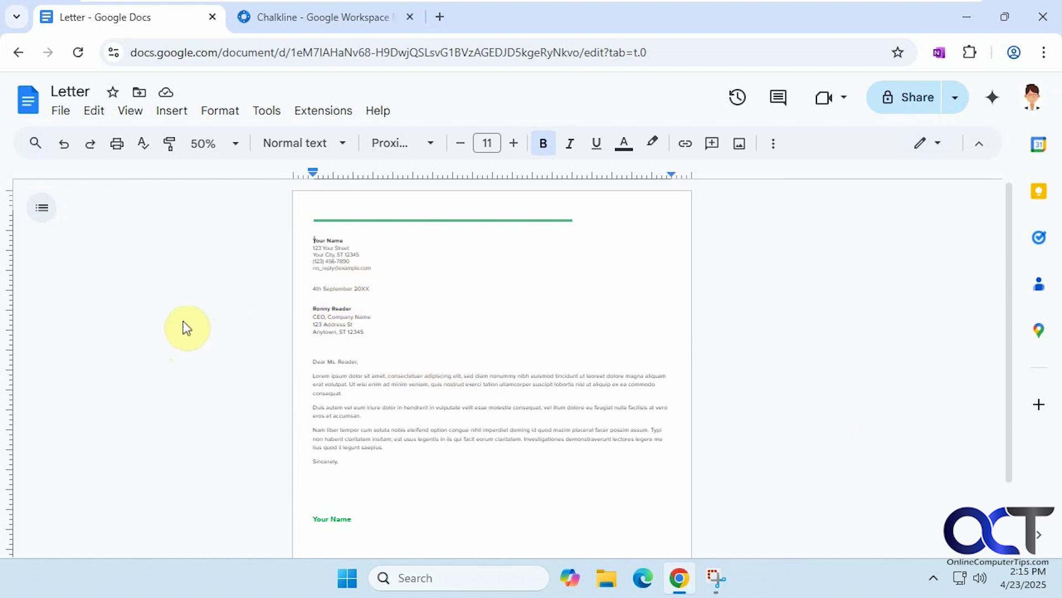
{"action": "left_click", "coordinate": [63, 145]}
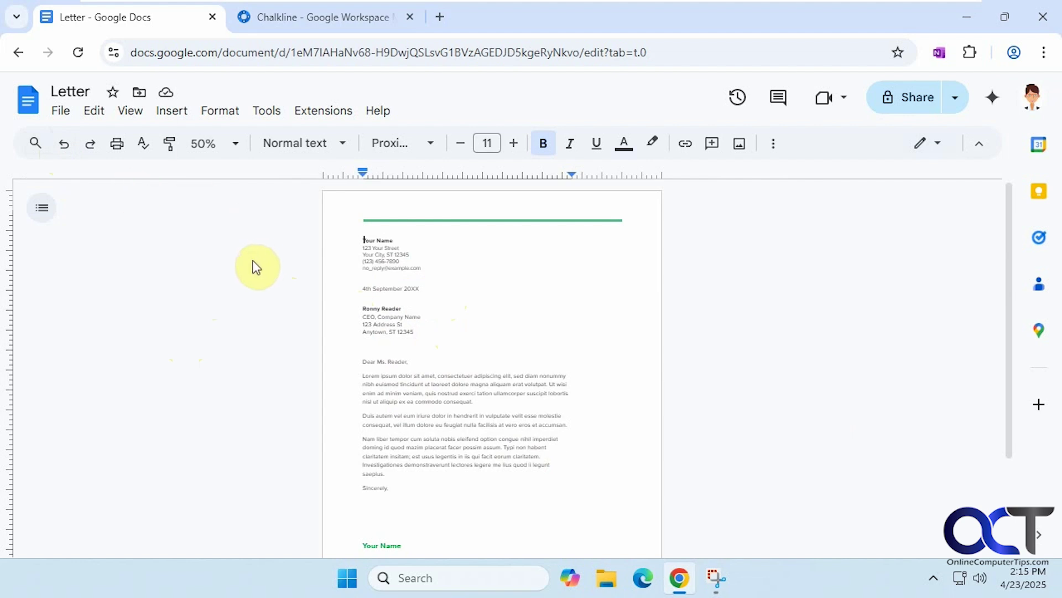
Reset the browser page zoom to normal and return to the Chalkline Marketplace listing
{"action": "key", "text": "ctrl+plus"}
{"action": "key", "text": "ctrl+plus"}
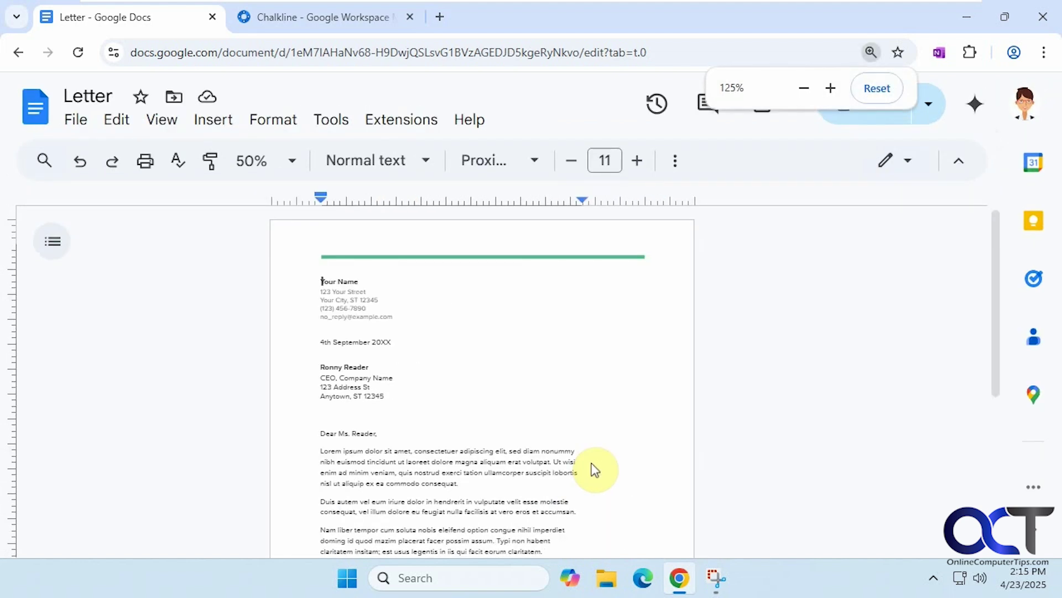
{"action": "key", "text": "ctrl+0"}
{"action": "left_click", "coordinate": [351, 25]}
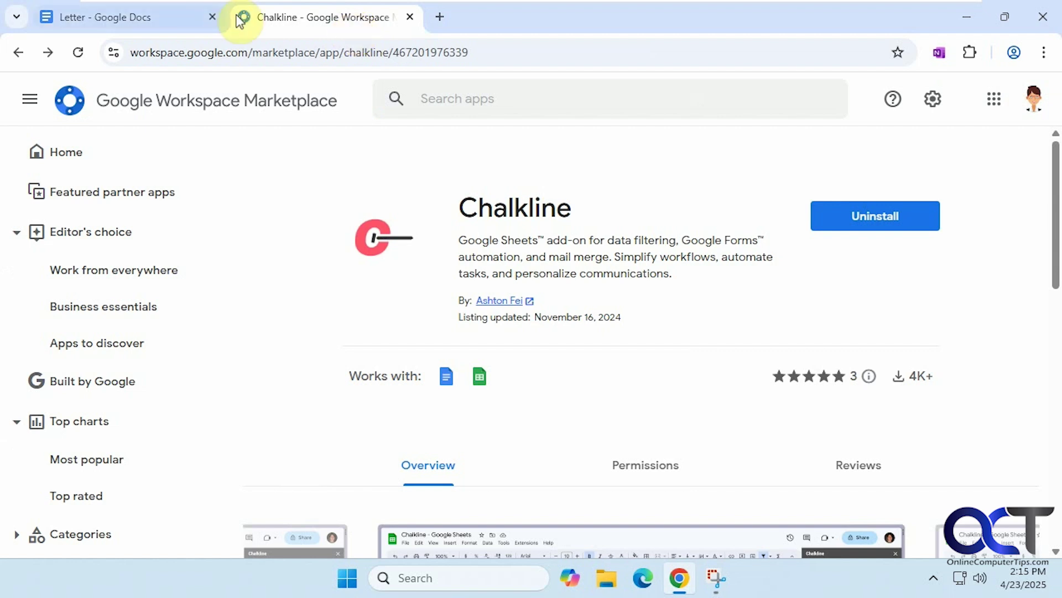
{"action": "left_click", "coordinate": [138, 17]}
{"action": "left_click", "coordinate": [395, 124]}
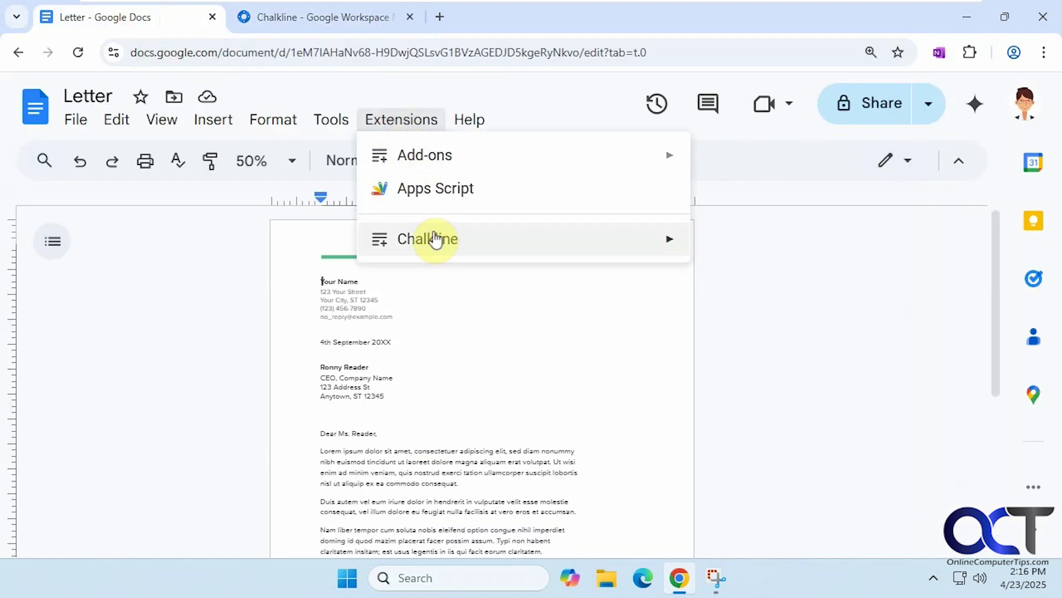
{"action": "left_click", "coordinate": [747, 281]}
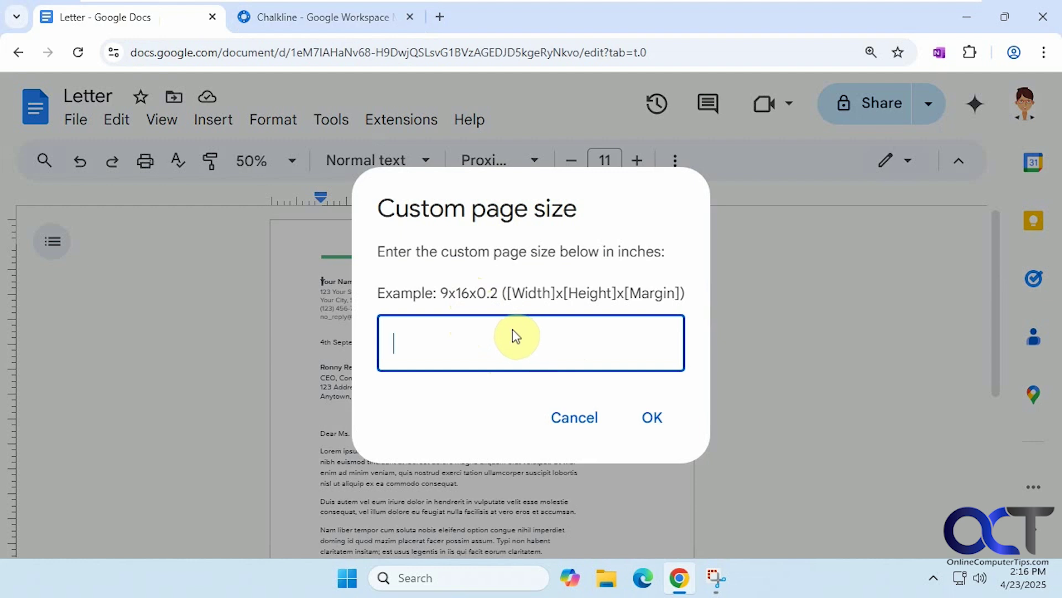
{"action": "left_click", "coordinate": [335, 25]}
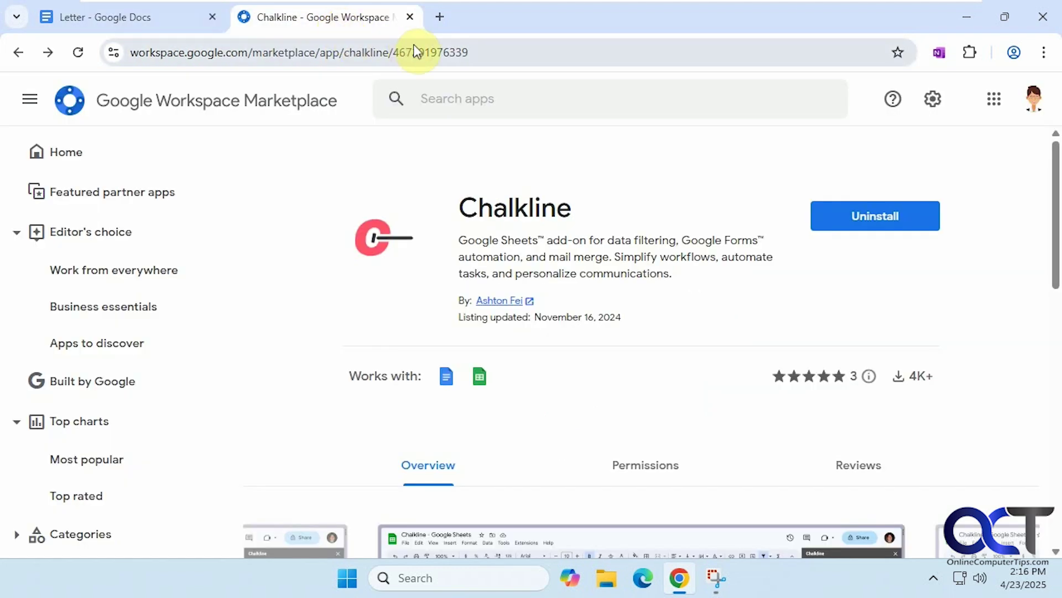